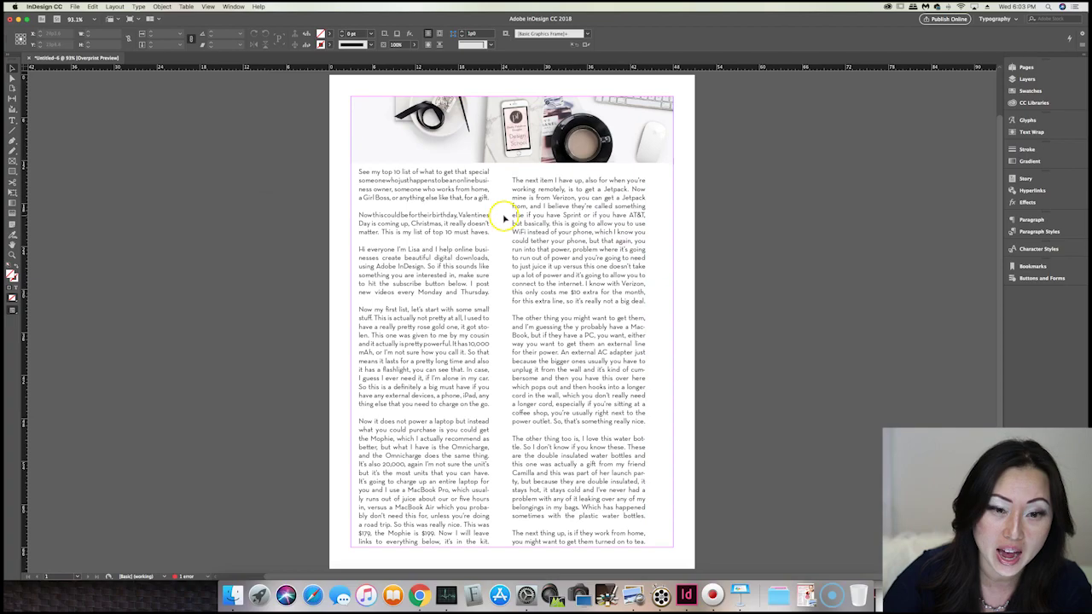
Step: Select the left column's text frame and switch to the Type tool
click(444, 229)
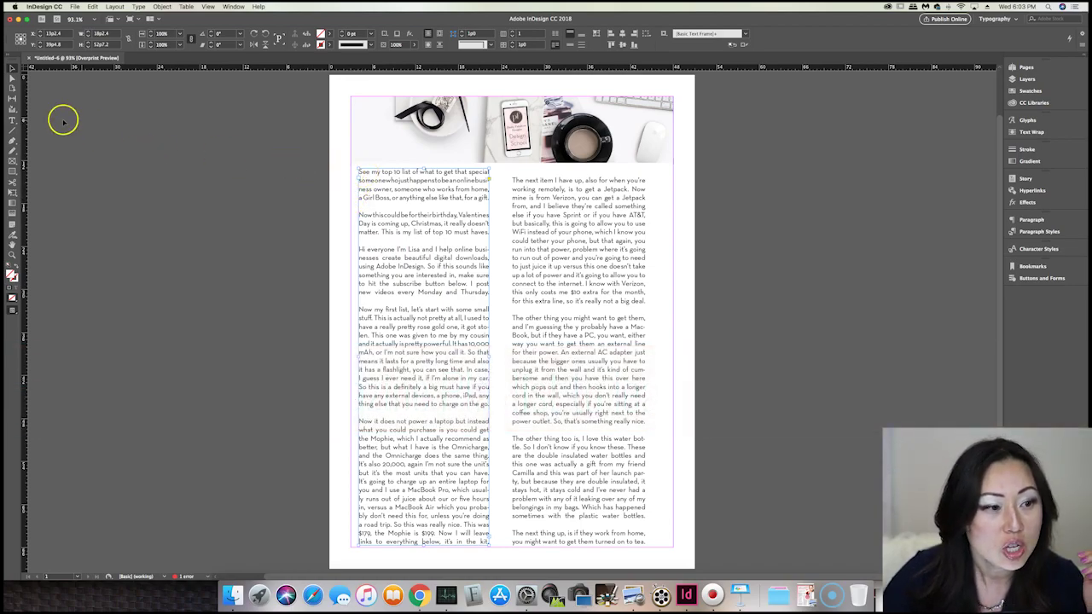
click(12, 120)
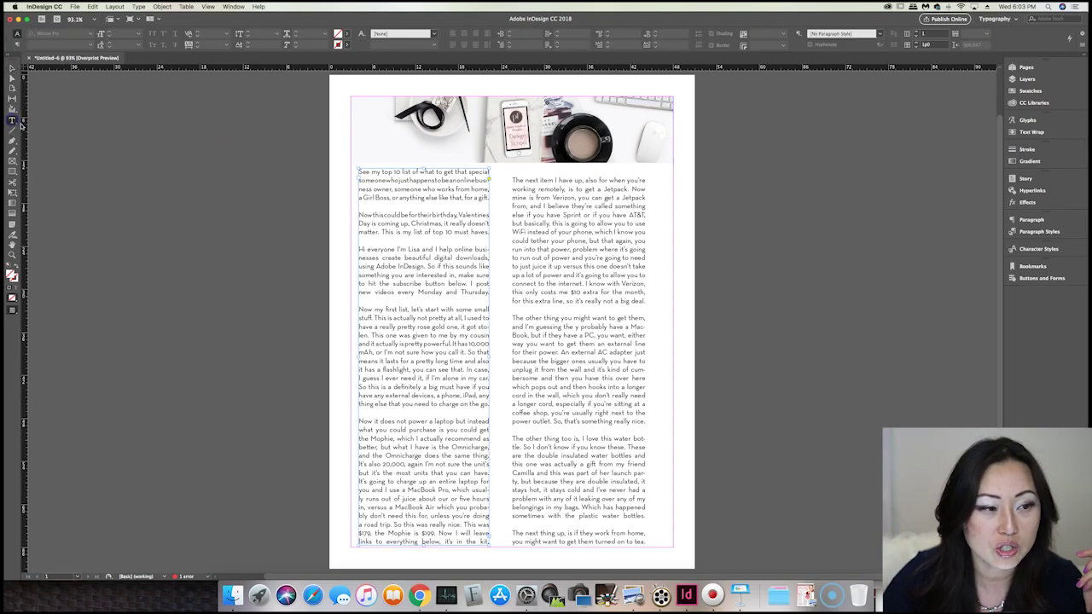
Step: Highlight the left column's first paragraph and show the Paragraph Styles list
click(361, 175)
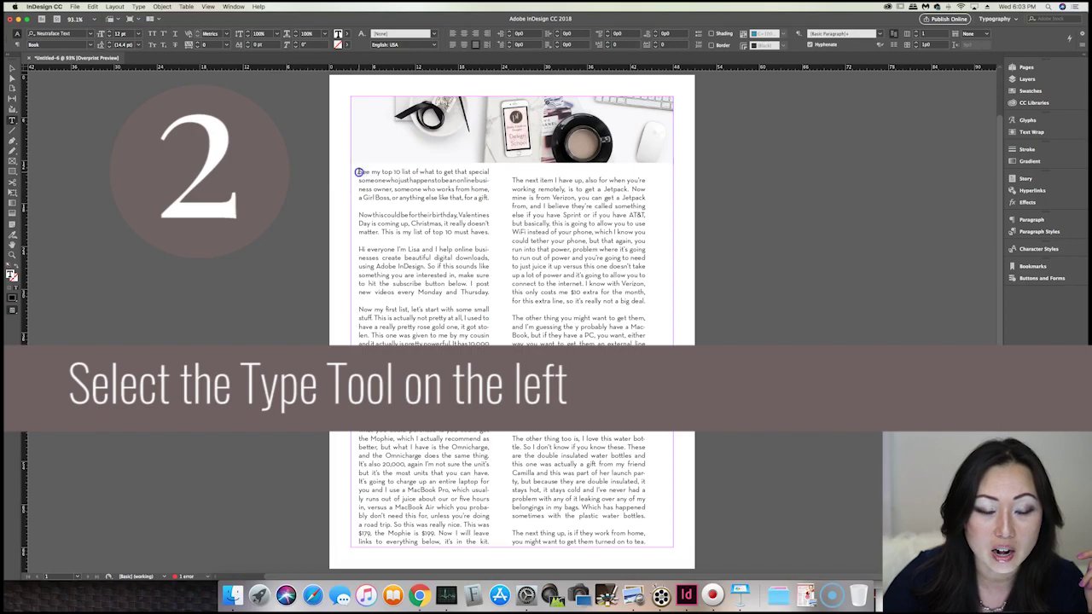
drag(359, 172, 491, 202)
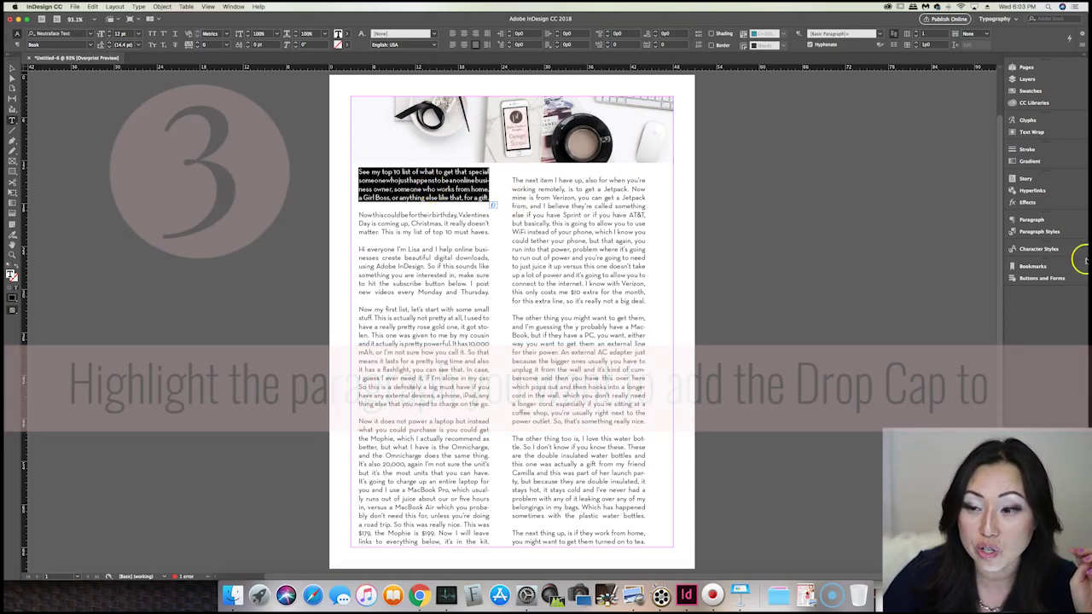
click(1041, 232)
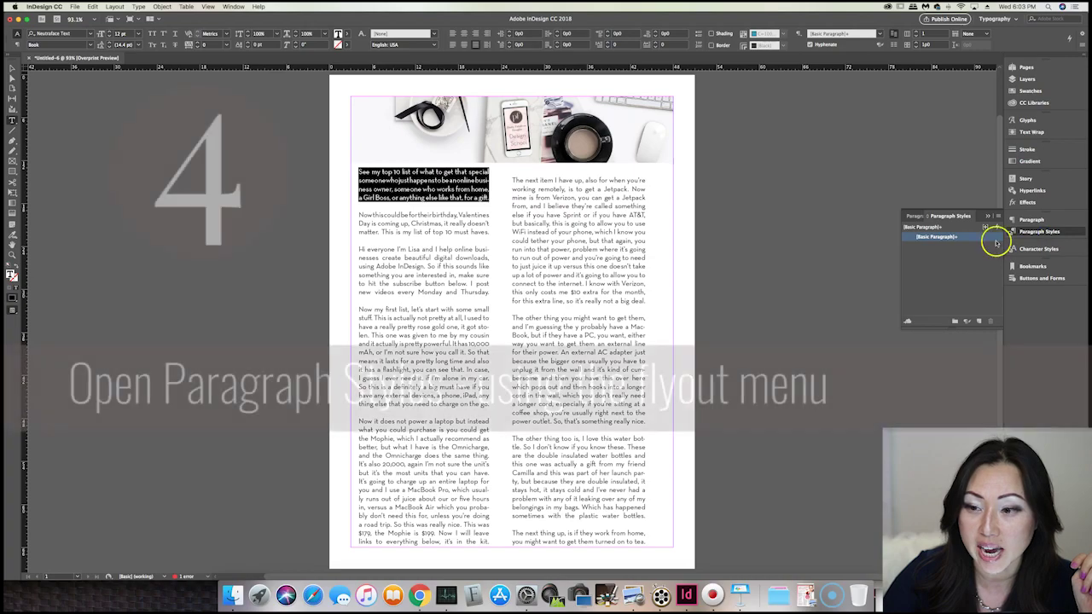
click(232, 7)
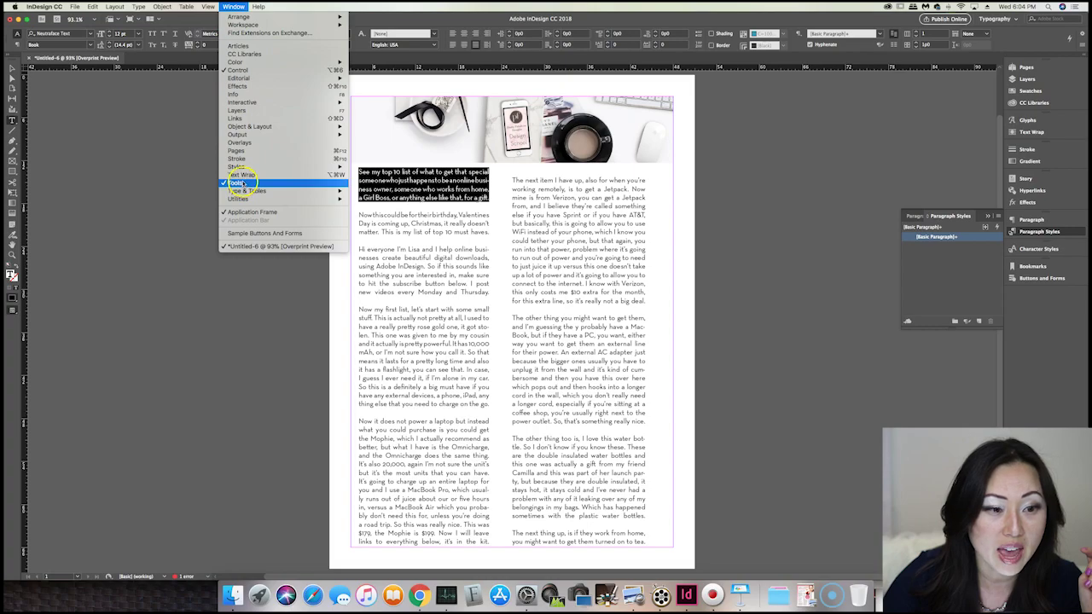
mouse_move(255, 191)
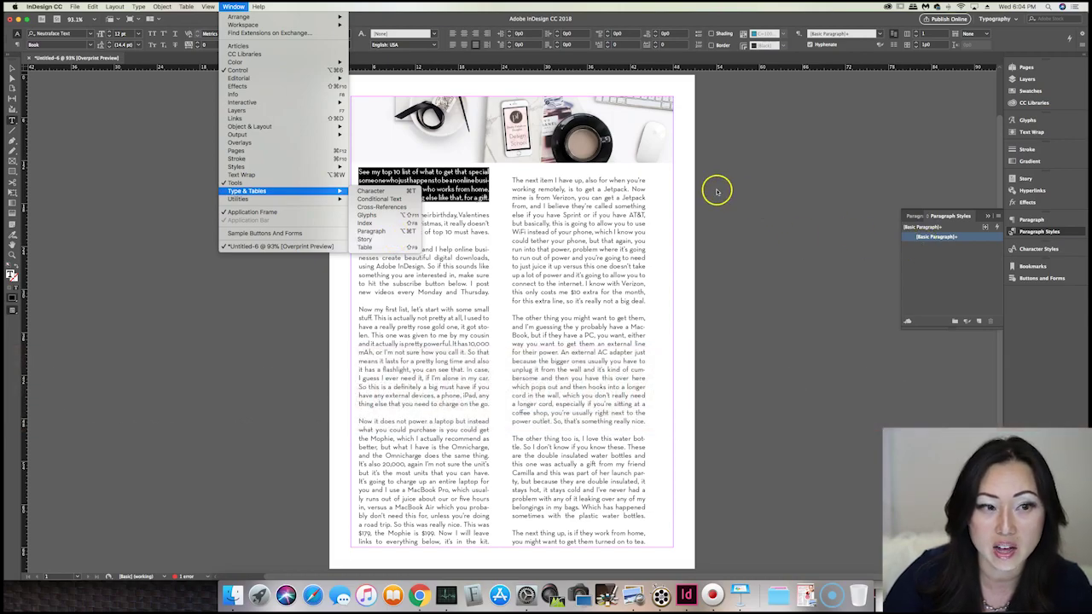
mouse_move(326, 25)
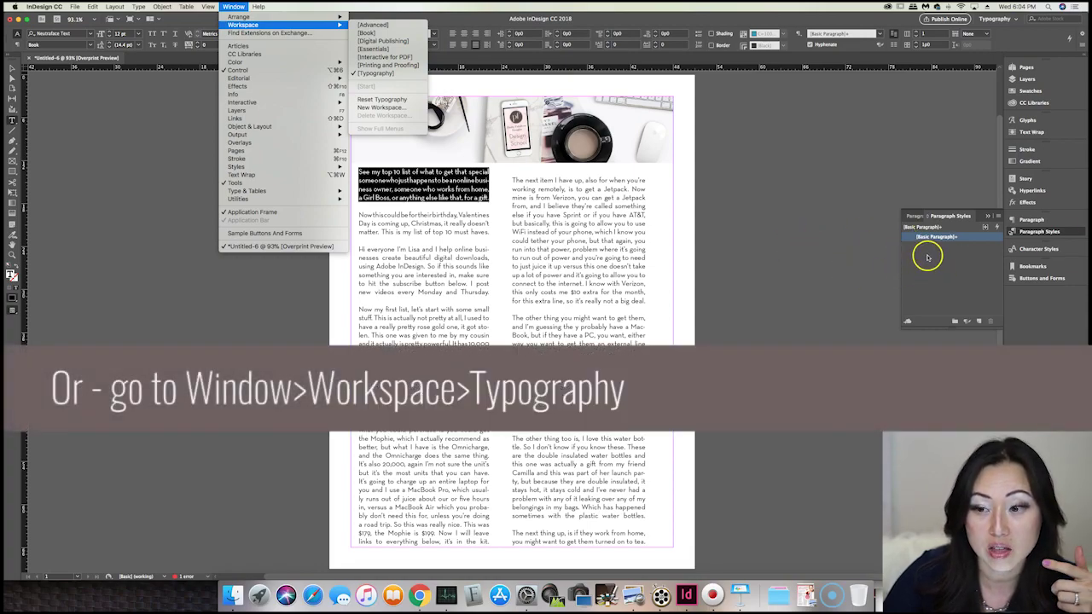
click(855, 263)
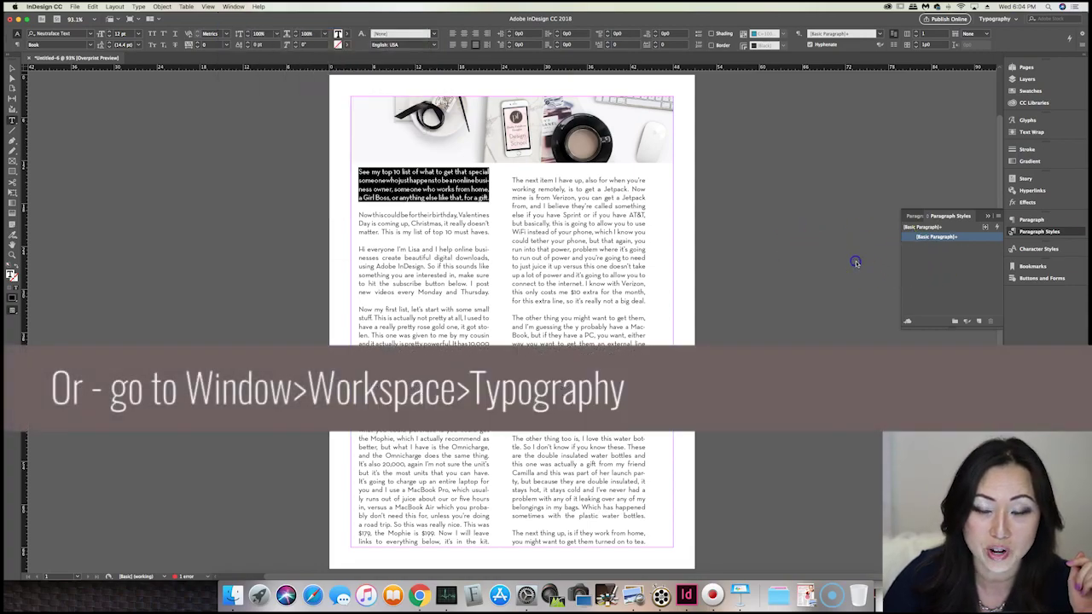
Step: Add Paragraph Style 1 and open its Drop Caps and Nested Styles options
click(979, 322)
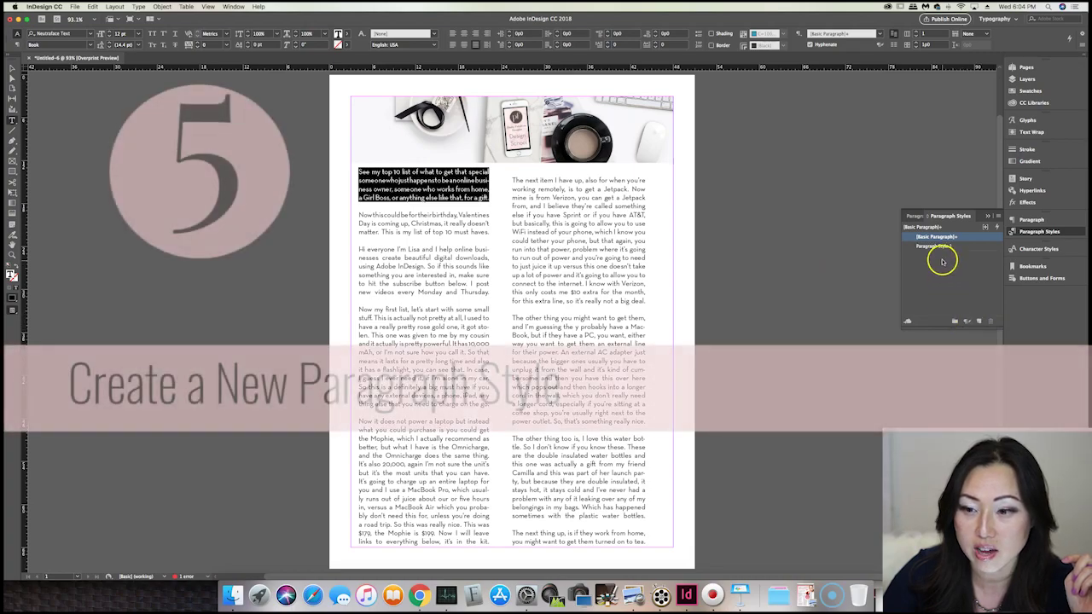
click(938, 246)
click(938, 246)
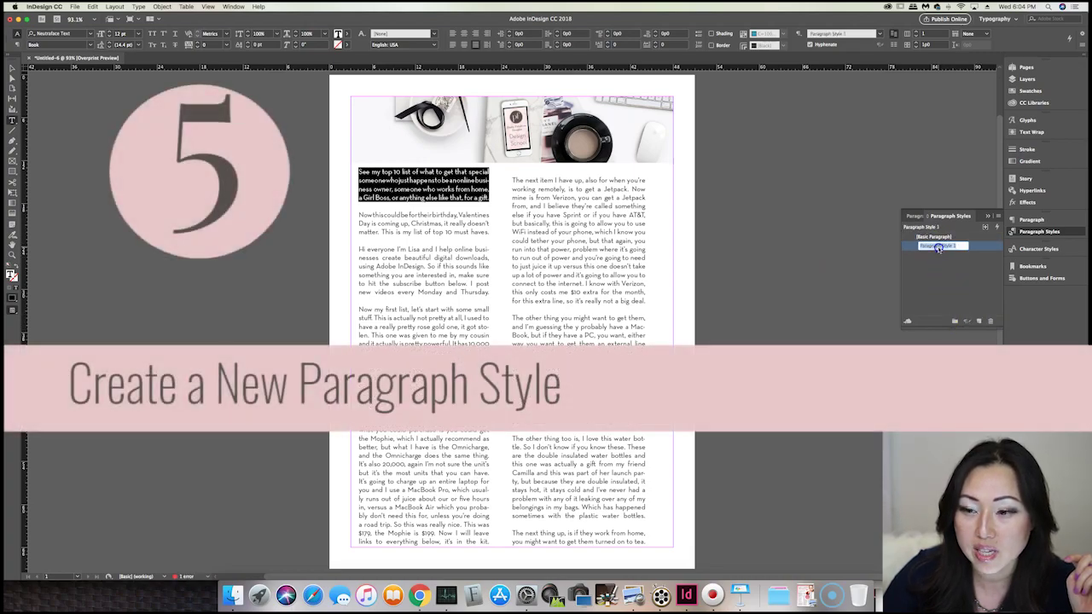
double_click(971, 247)
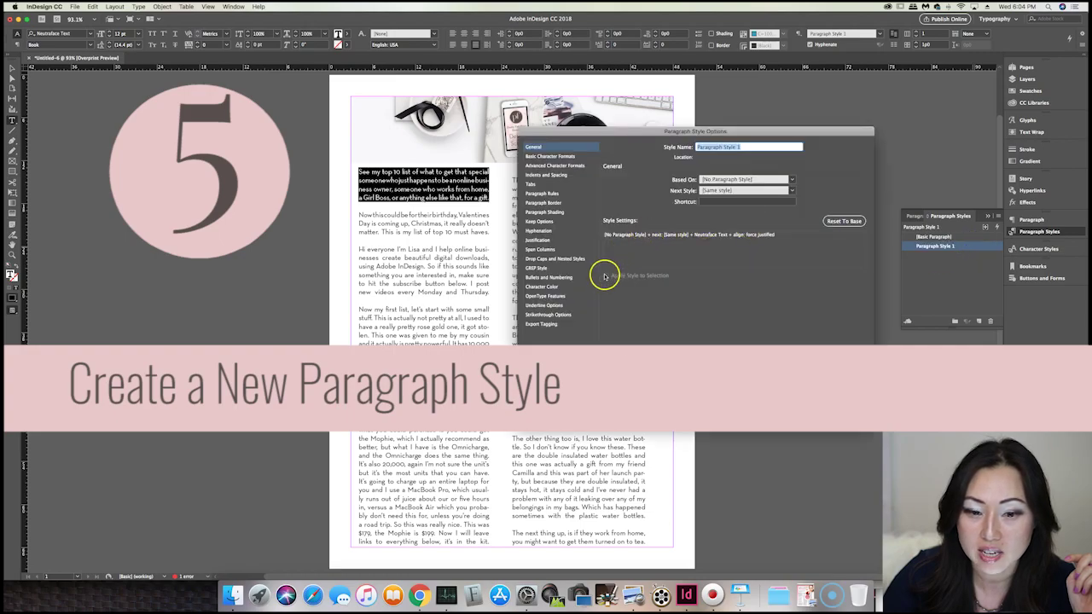
click(562, 260)
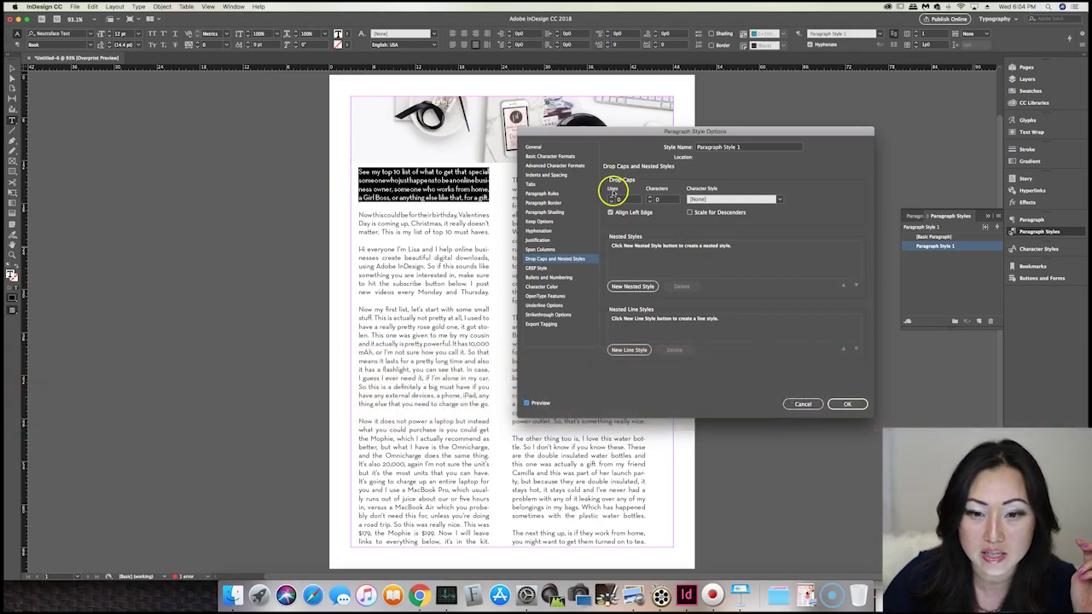
Step: Give Paragraph Style 1 a drop cap of 3 lines and 1 character, then confirm
click(612, 200)
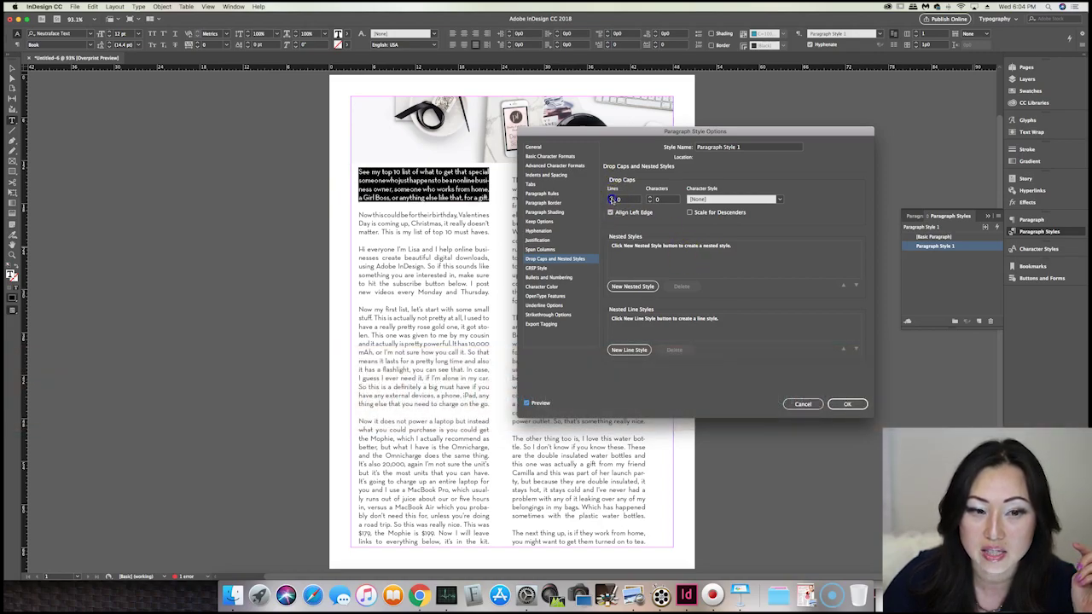
click(611, 197)
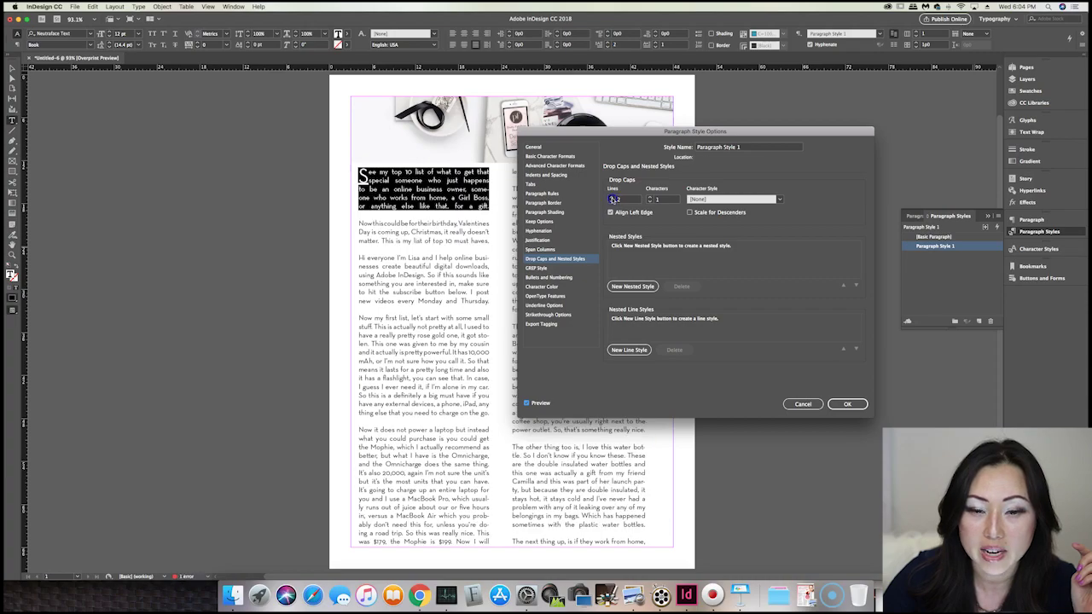
click(612, 197)
click(620, 203)
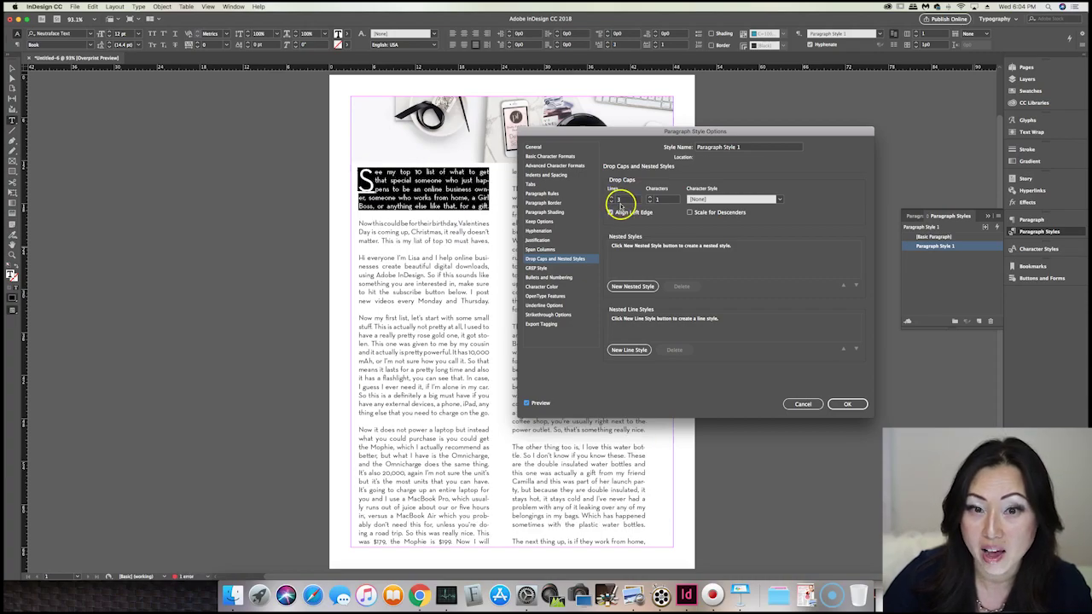
click(650, 200)
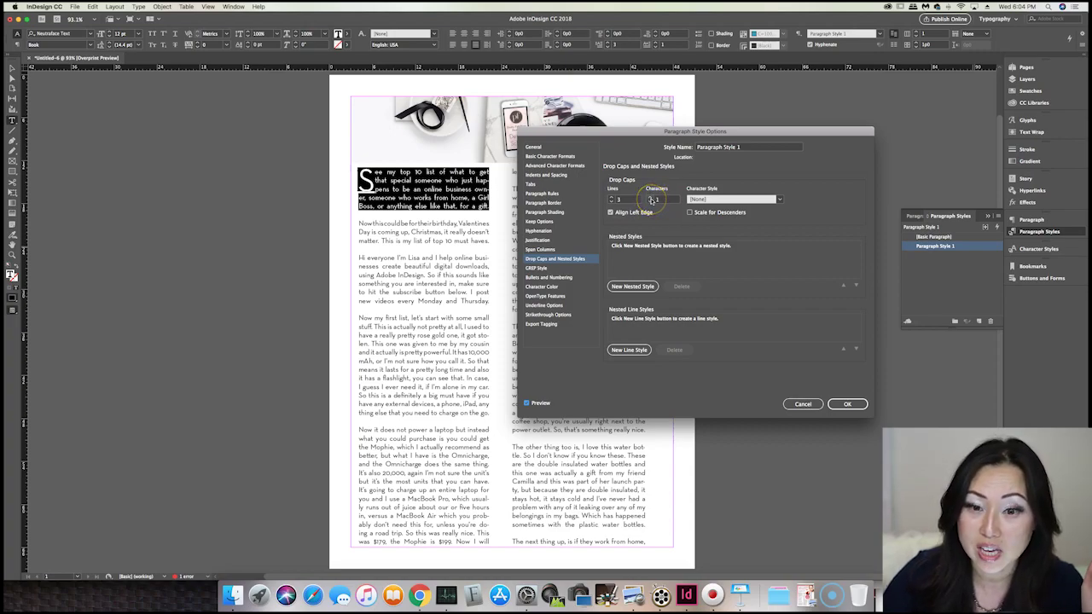
click(649, 198)
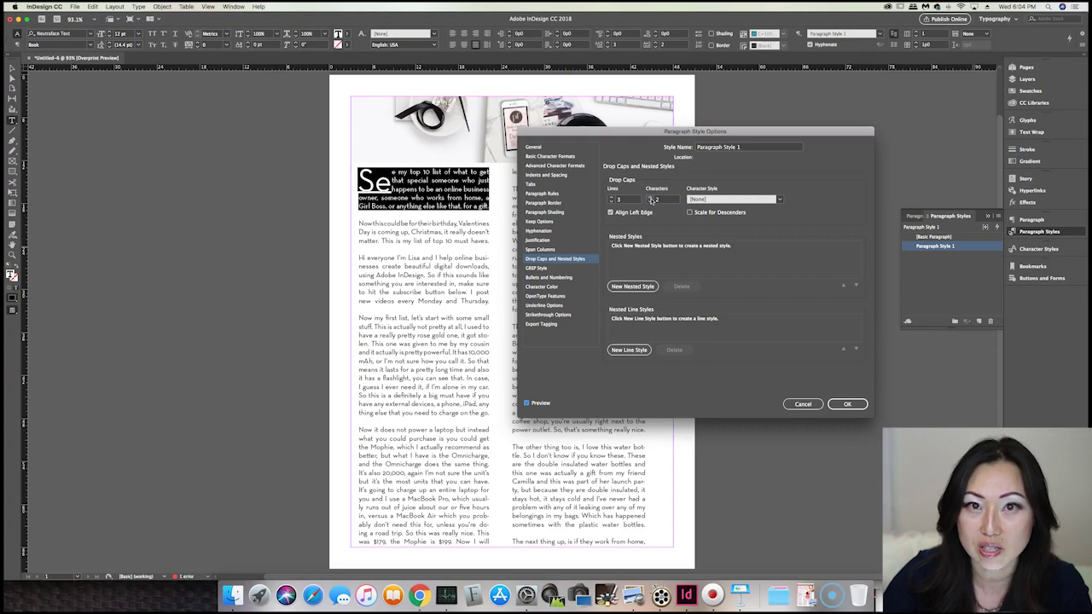
click(651, 198)
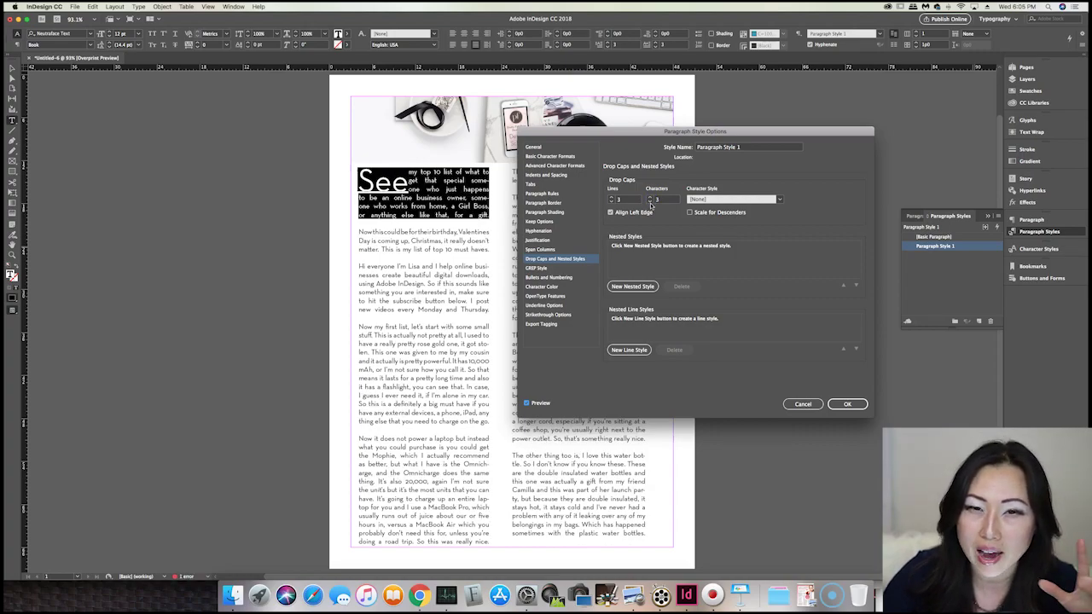
click(650, 201)
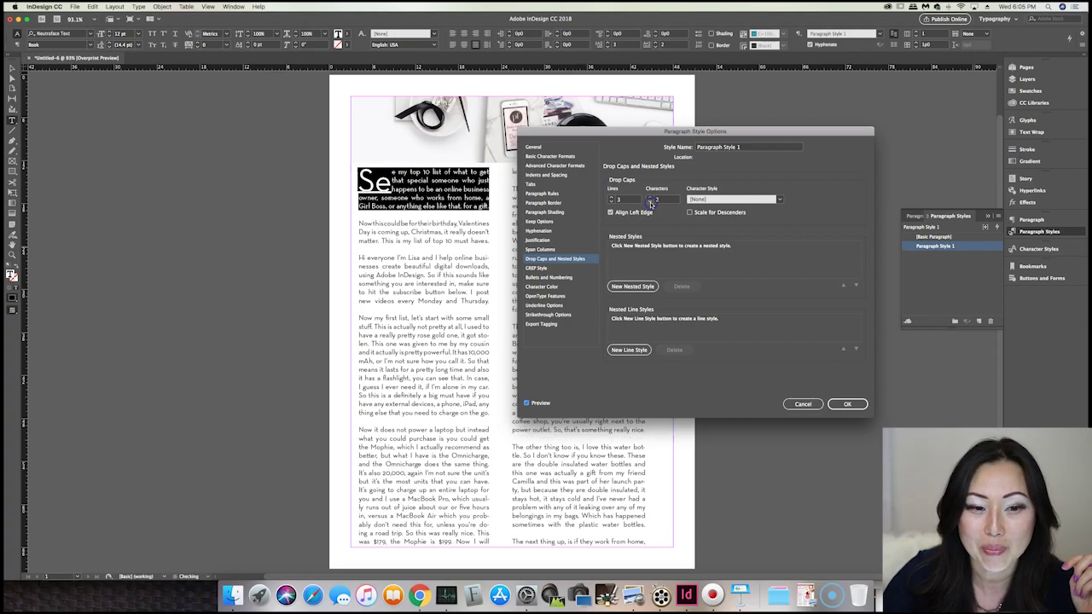
click(650, 202)
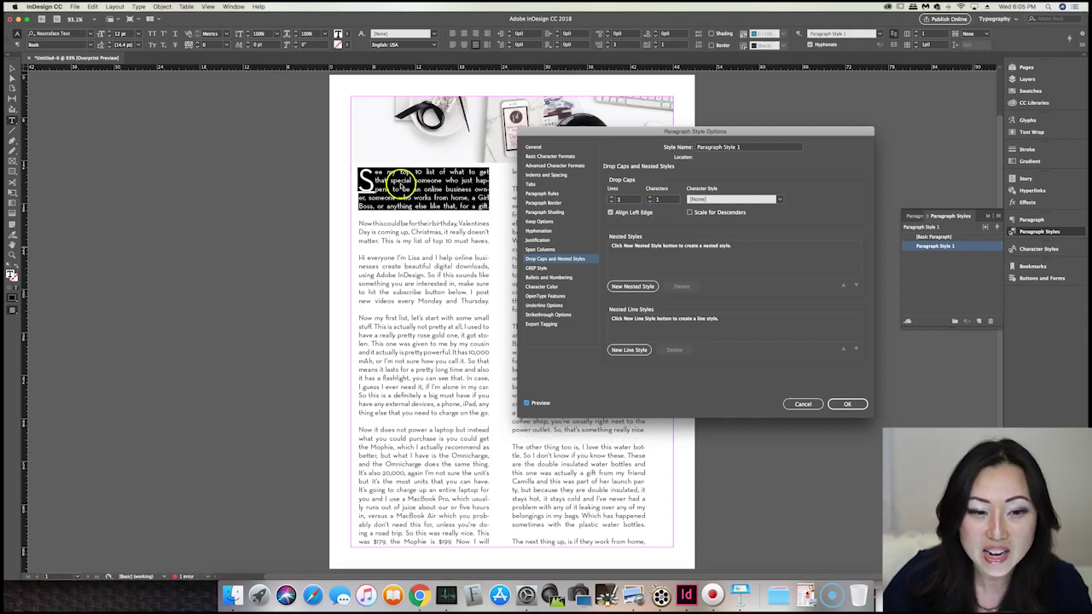
click(837, 405)
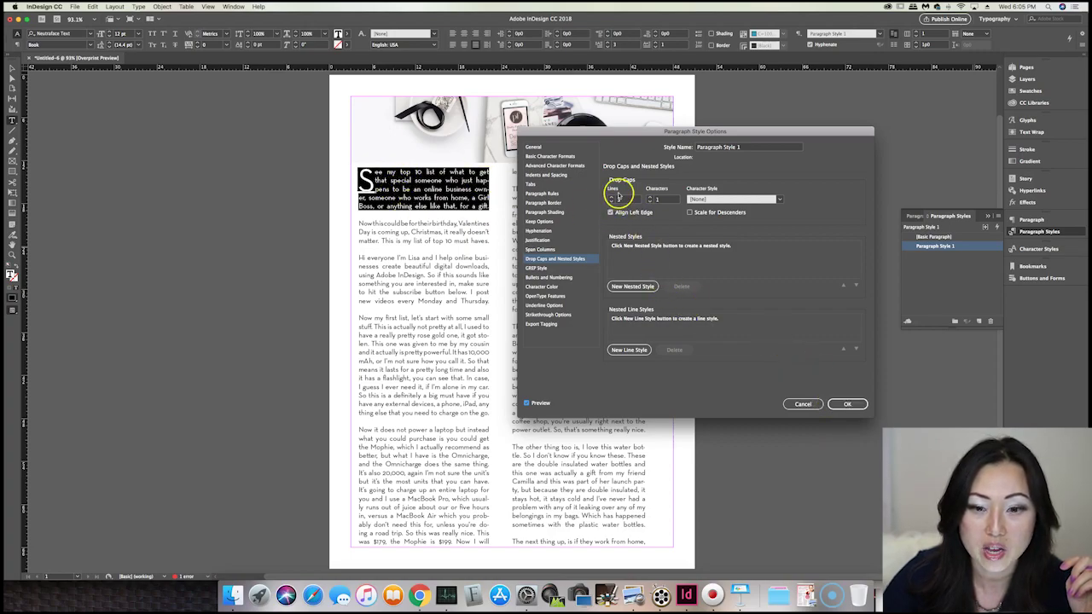
click(611, 197)
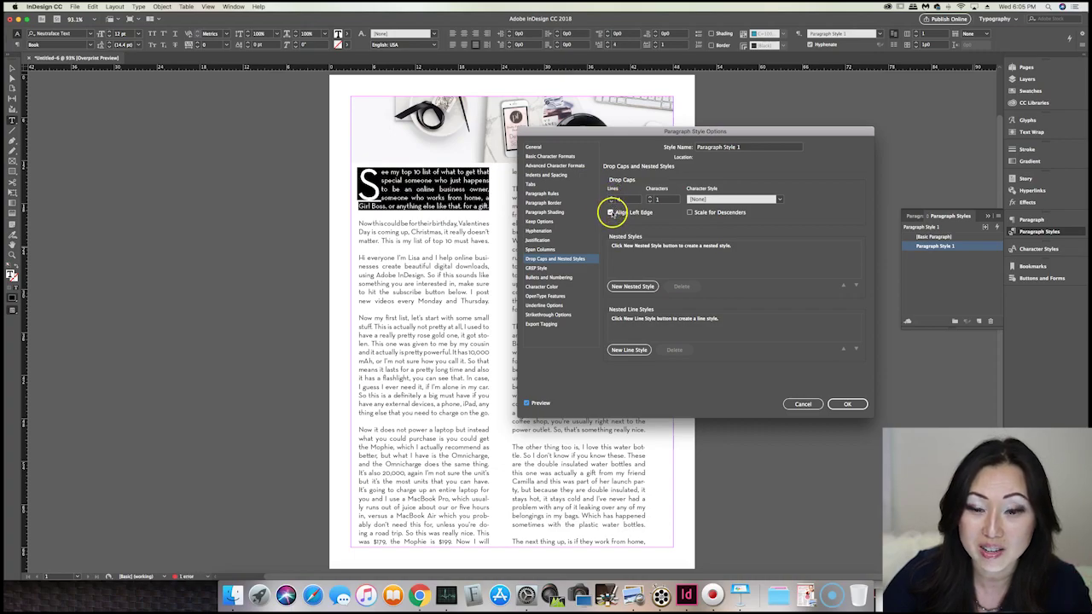
click(610, 202)
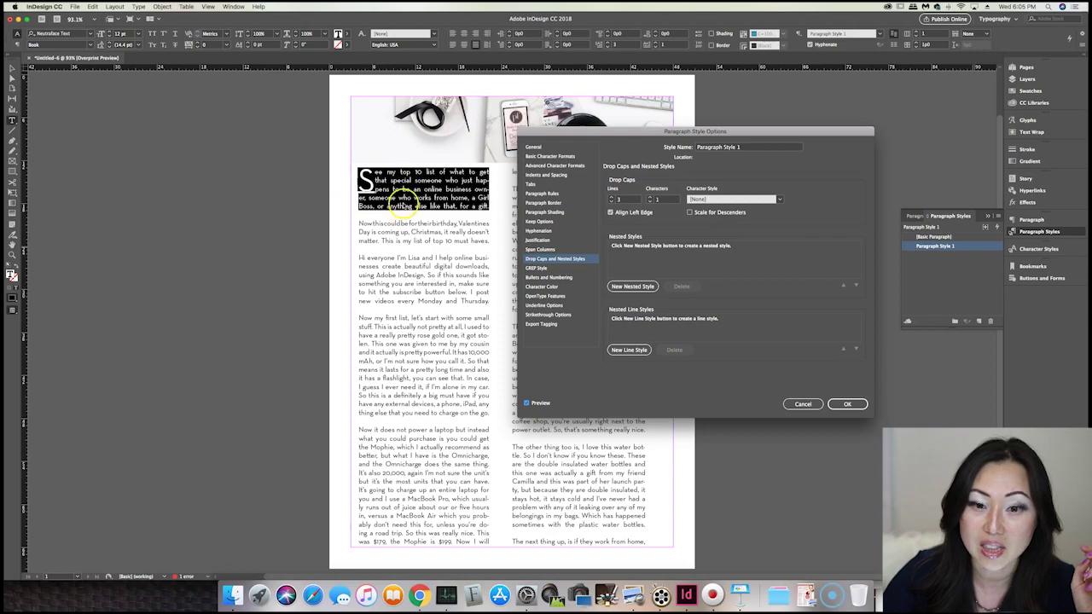
click(840, 406)
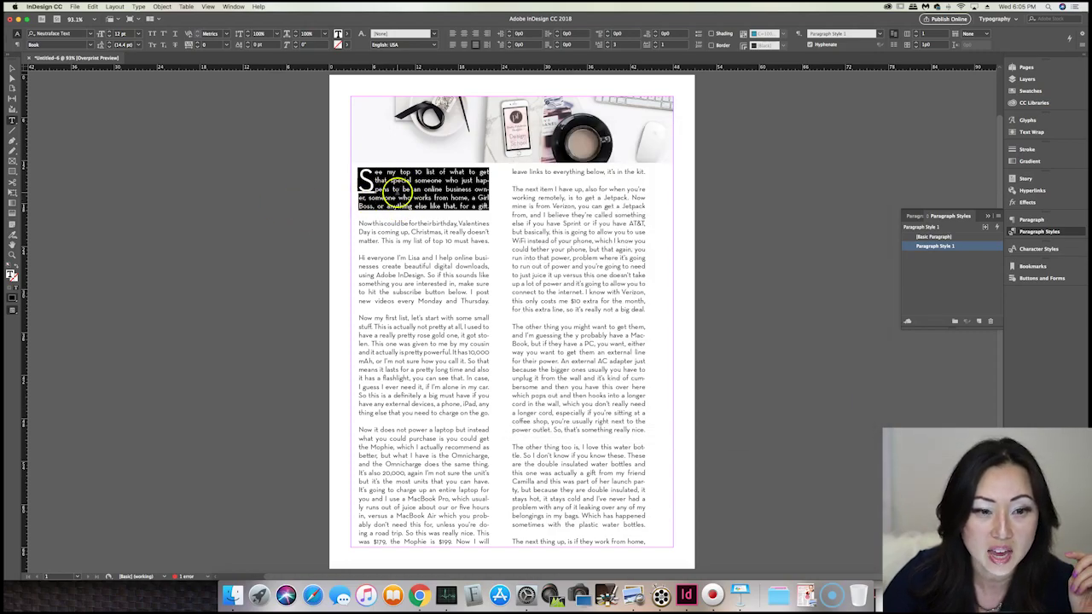
click(395, 190)
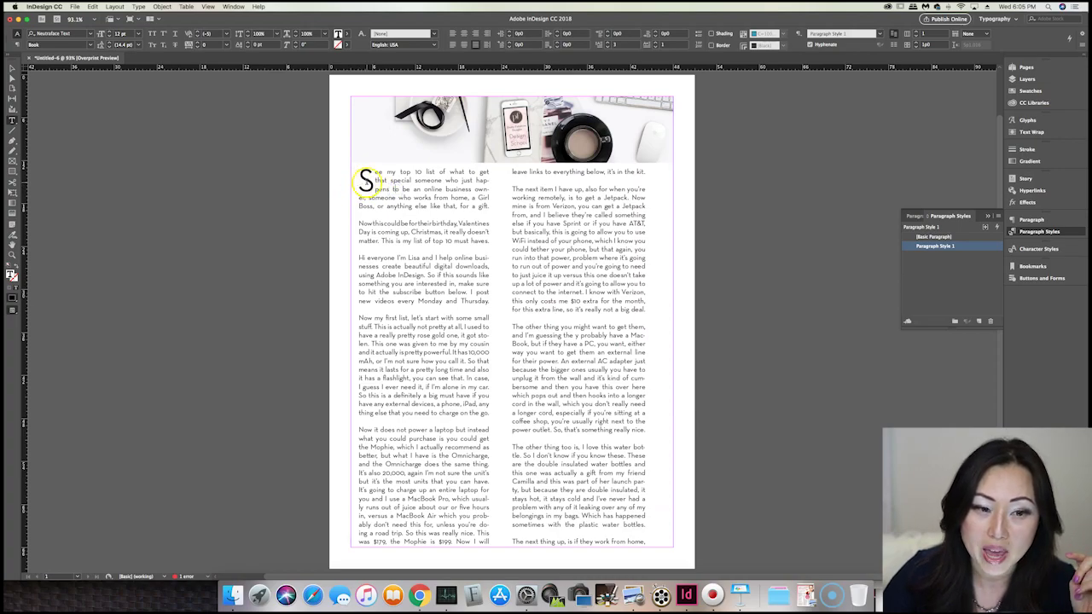
Step: Set the first paragraph's drop cap S in the Didot font
drag(359, 179, 373, 181)
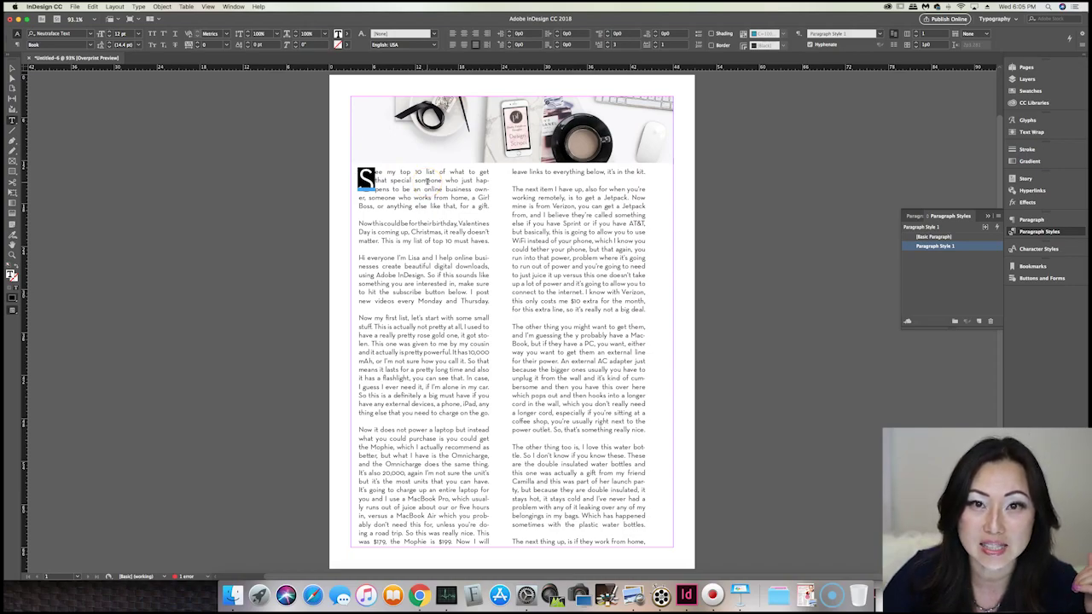
drag(359, 176, 369, 176)
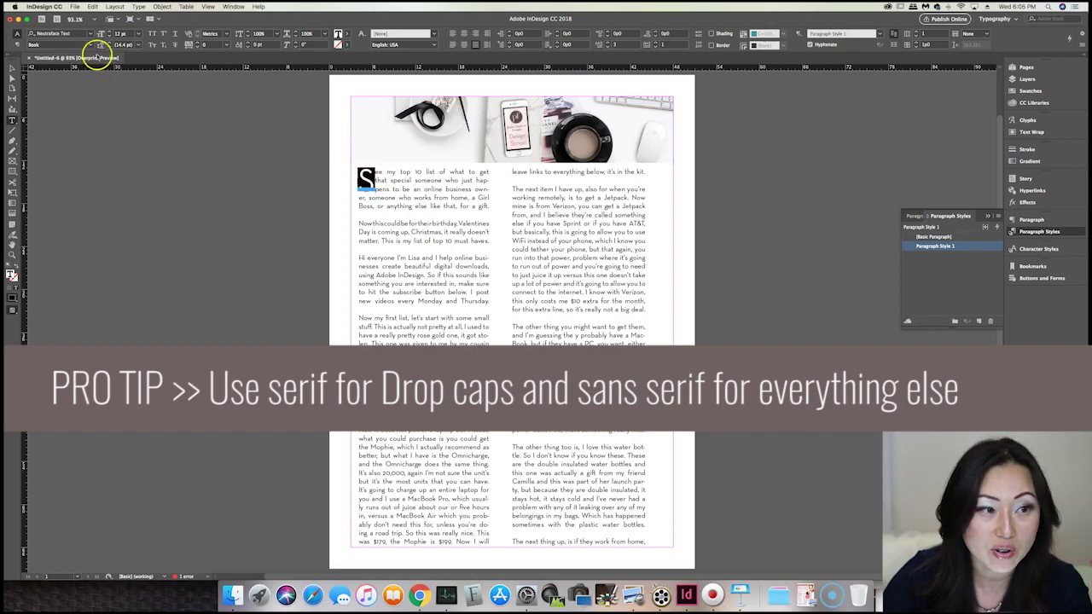
click(92, 35)
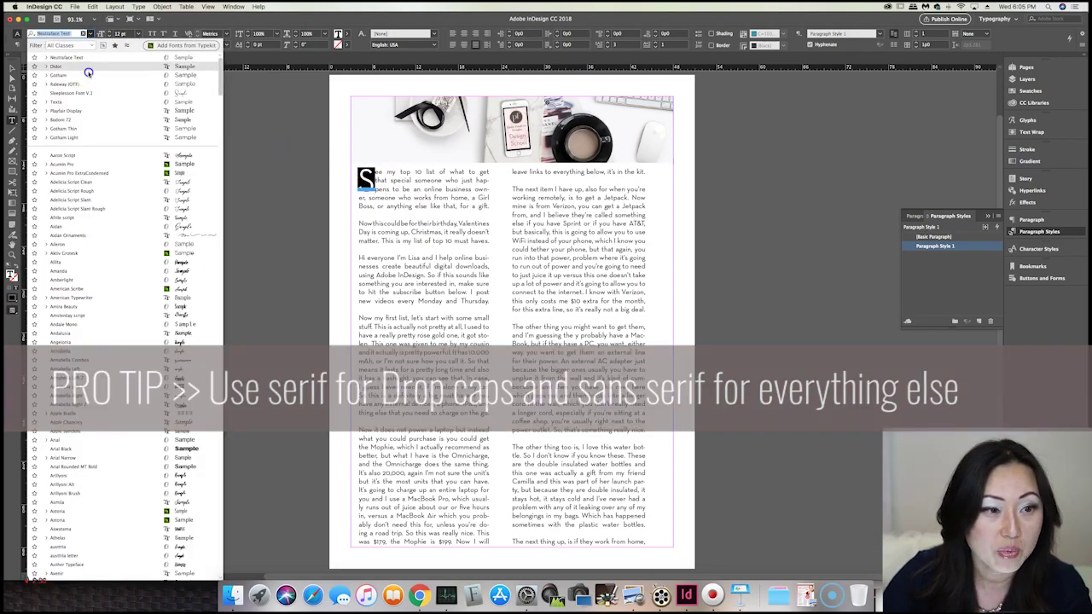
click(88, 71)
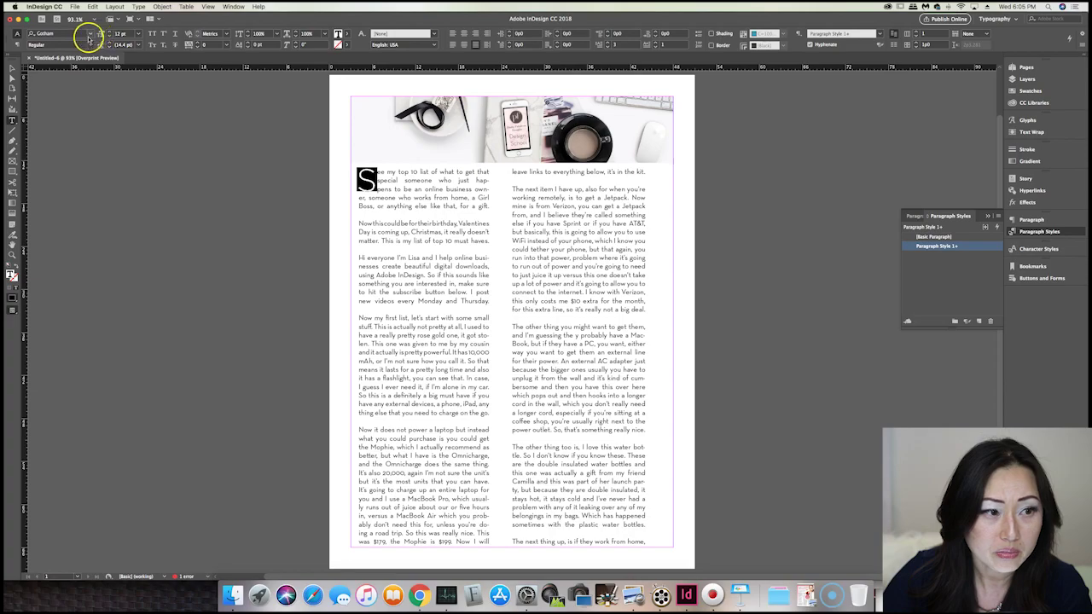
click(89, 36)
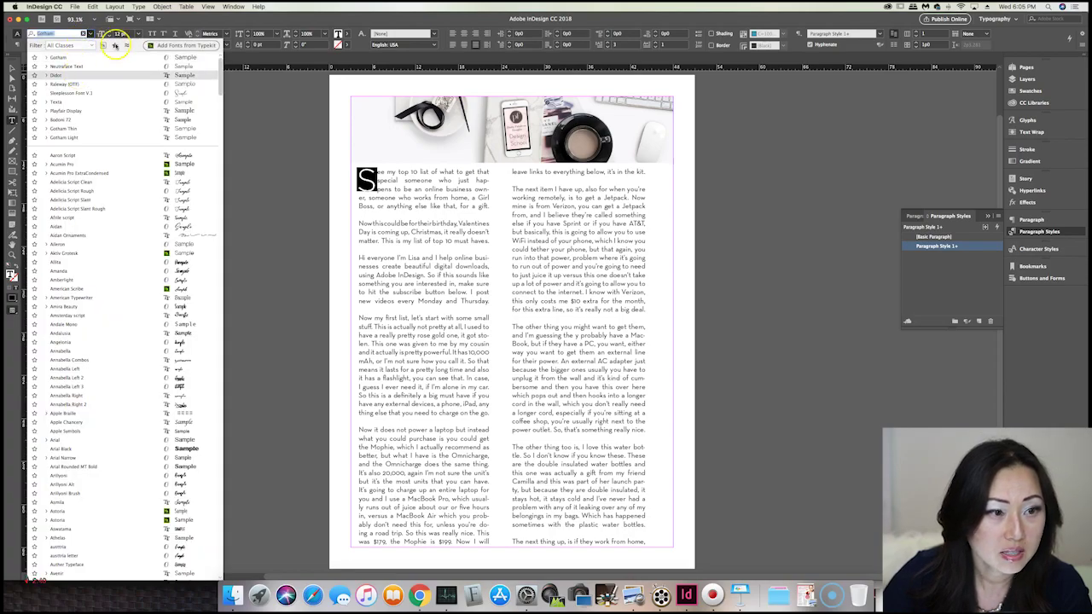
key(Return)
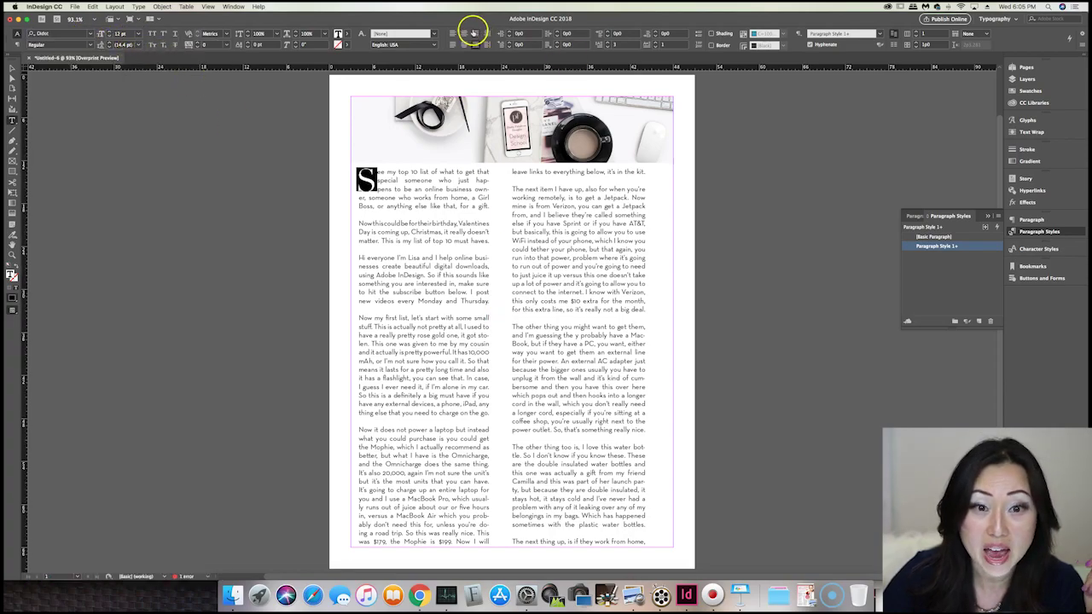
Step: Fill the drop cap S with the magenta swatch
click(346, 33)
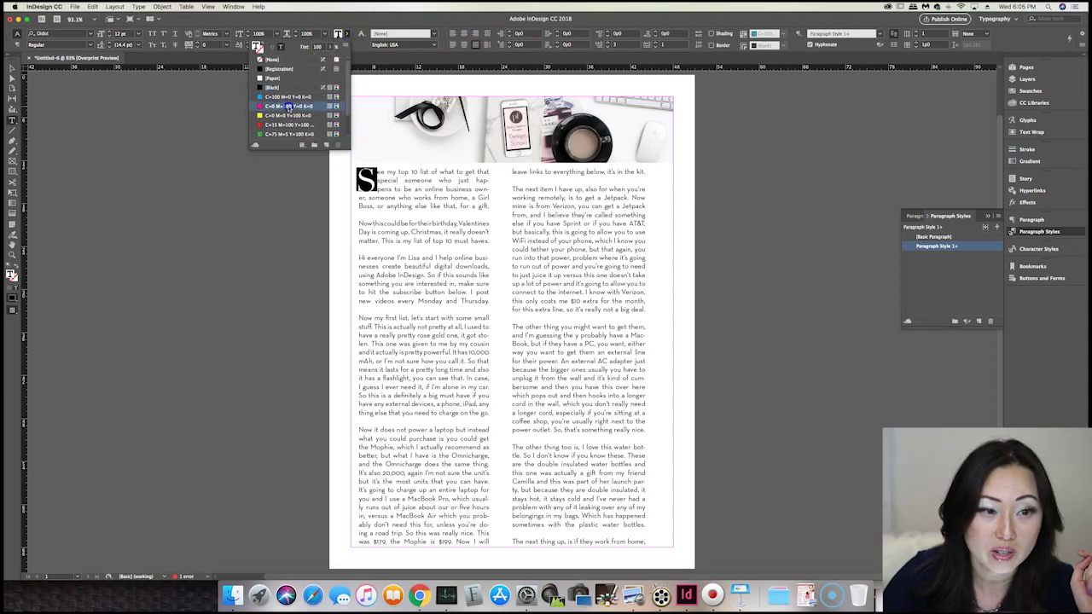
click(288, 106)
click(428, 223)
click(515, 202)
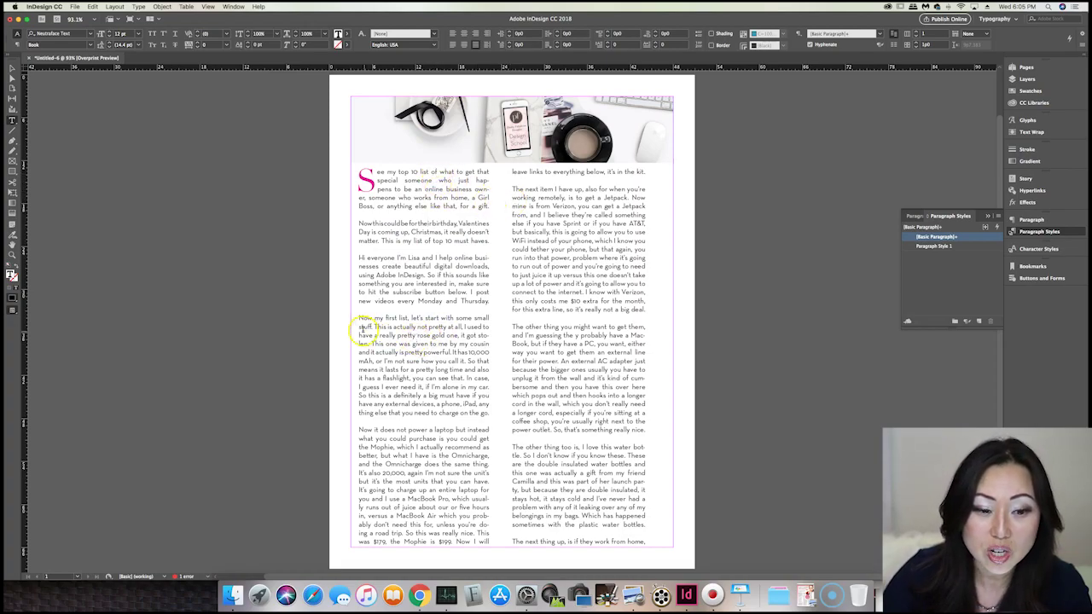
Step: Apply Paragraph Style 1 to the 'Now my first list' paragraph
drag(357, 316, 491, 414)
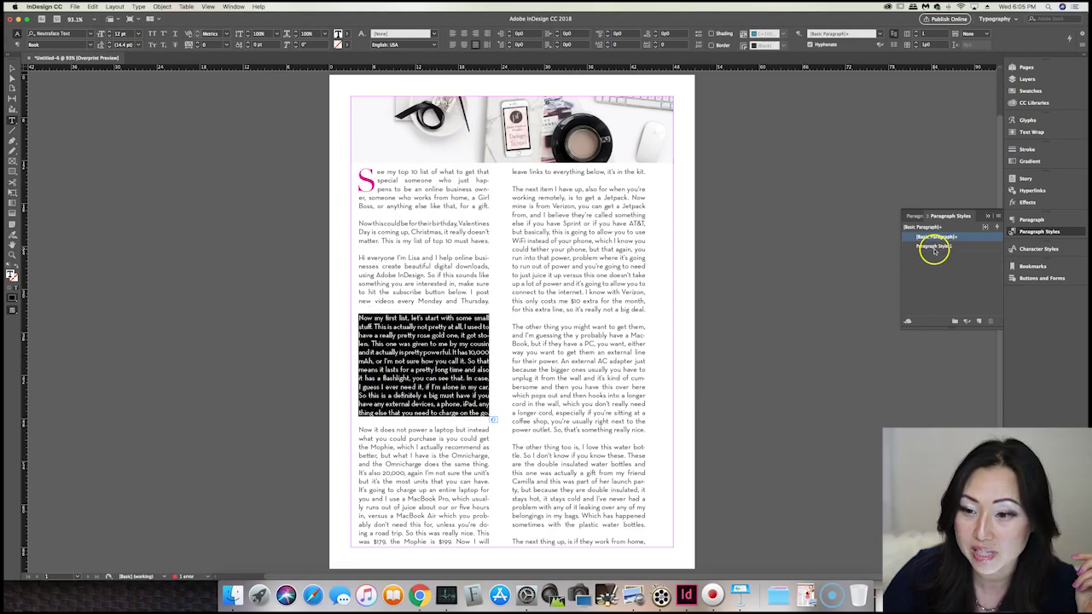
click(935, 247)
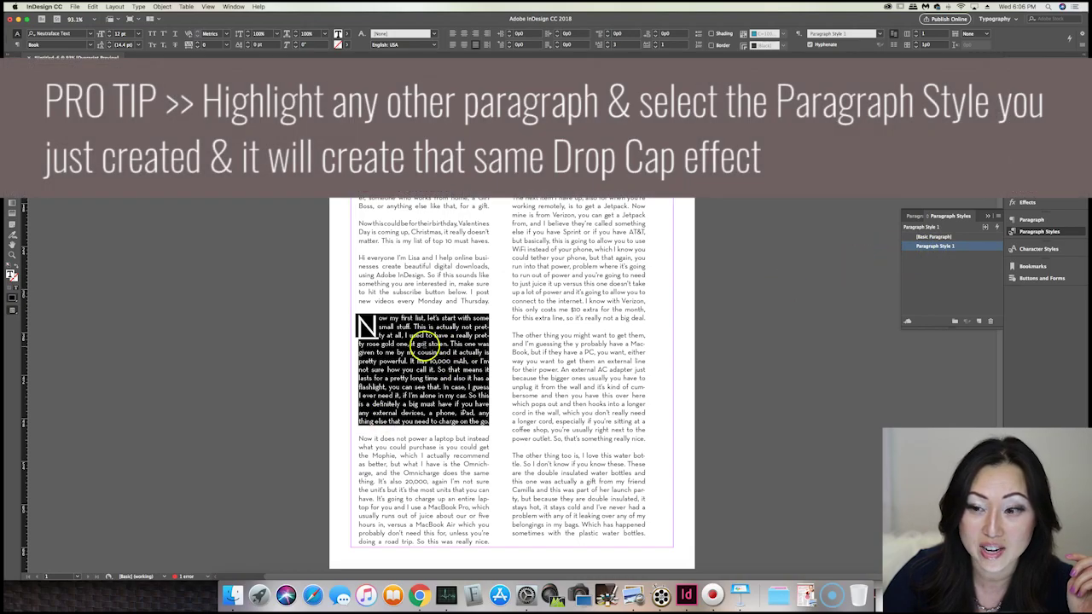
click(424, 344)
Step: Set the drop cap N in the Didot font
drag(371, 326, 359, 325)
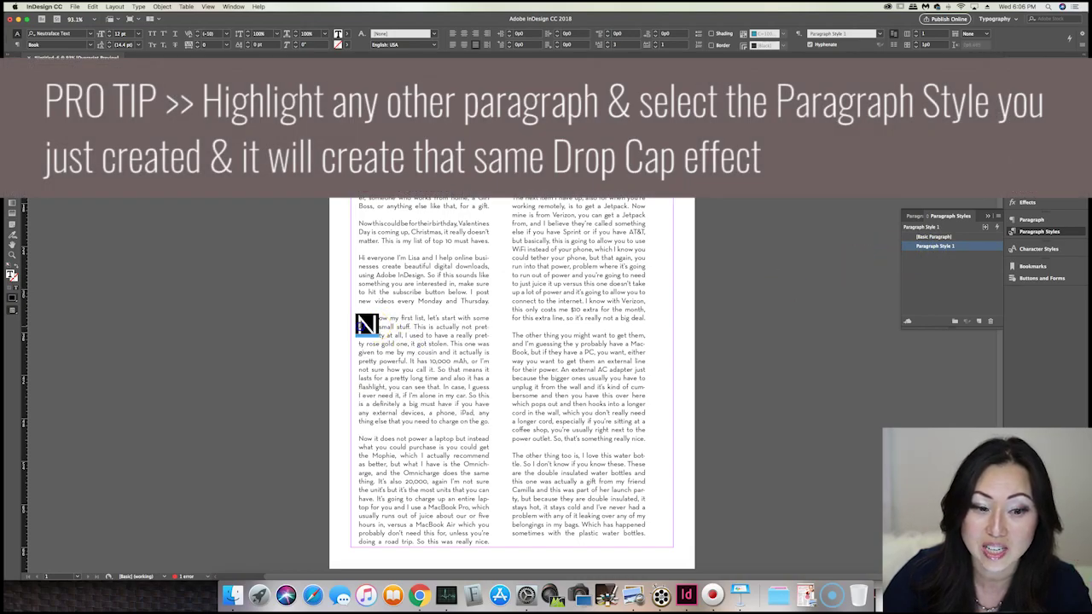
click(90, 33)
click(75, 57)
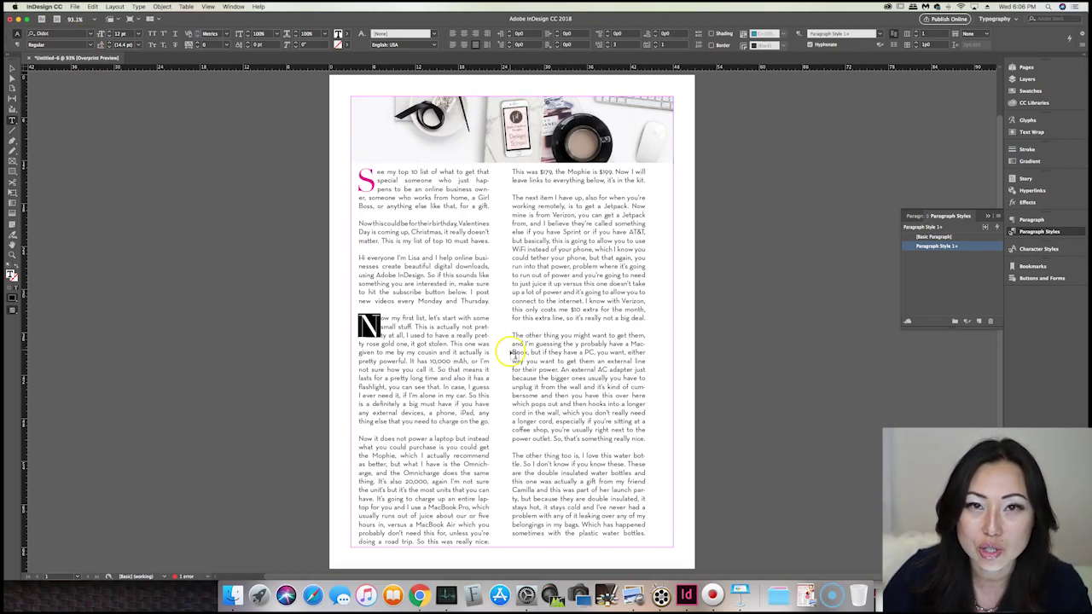
click(430, 344)
Step: Fill the drop cap N with the magenta swatch
drag(378, 333, 358, 321)
click(347, 36)
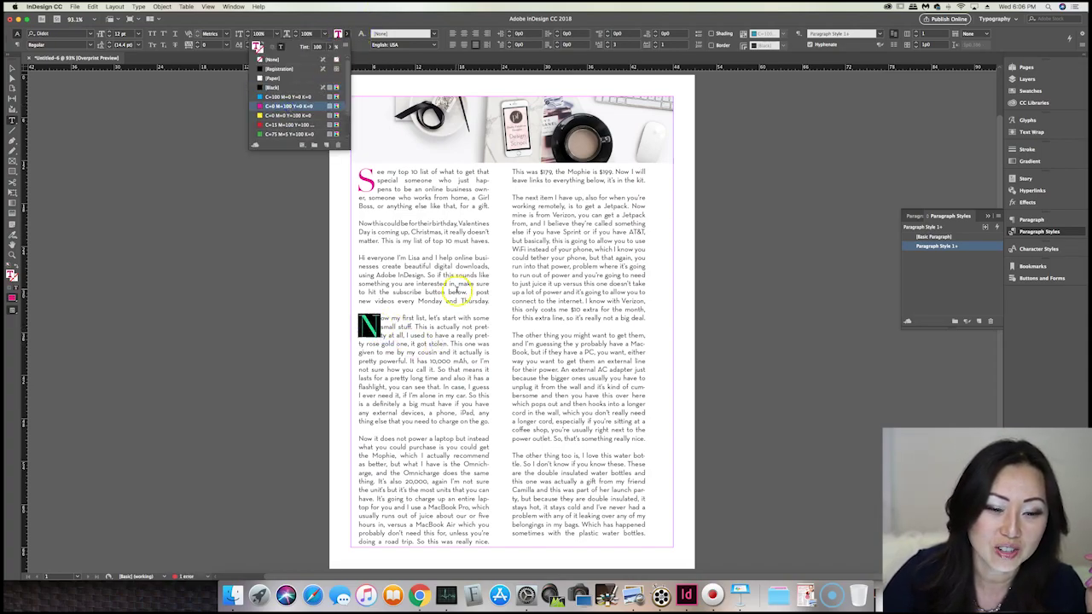
click(288, 106)
click(399, 336)
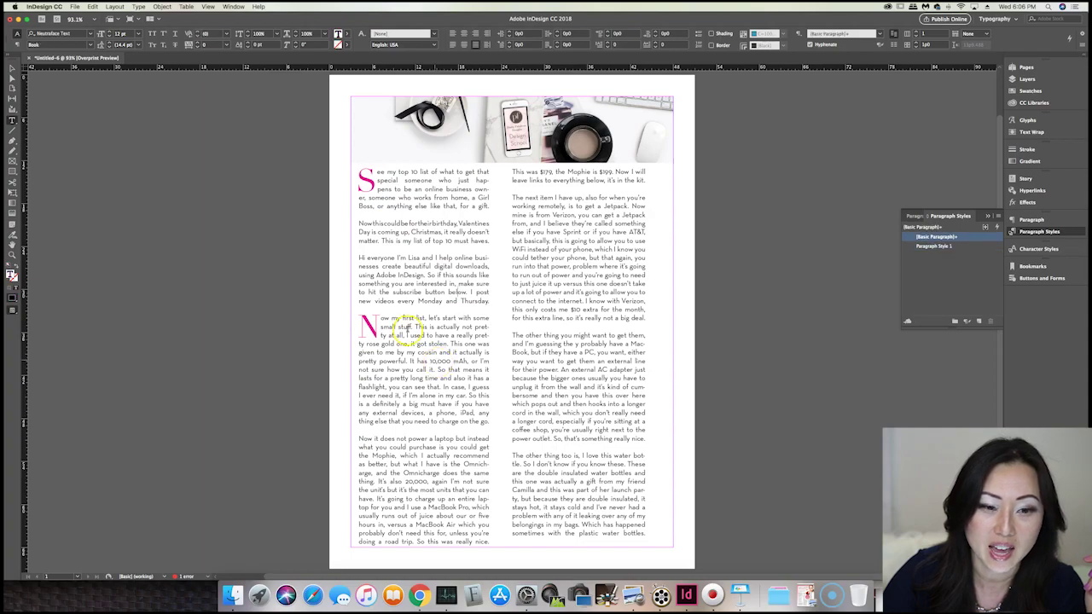
click(537, 318)
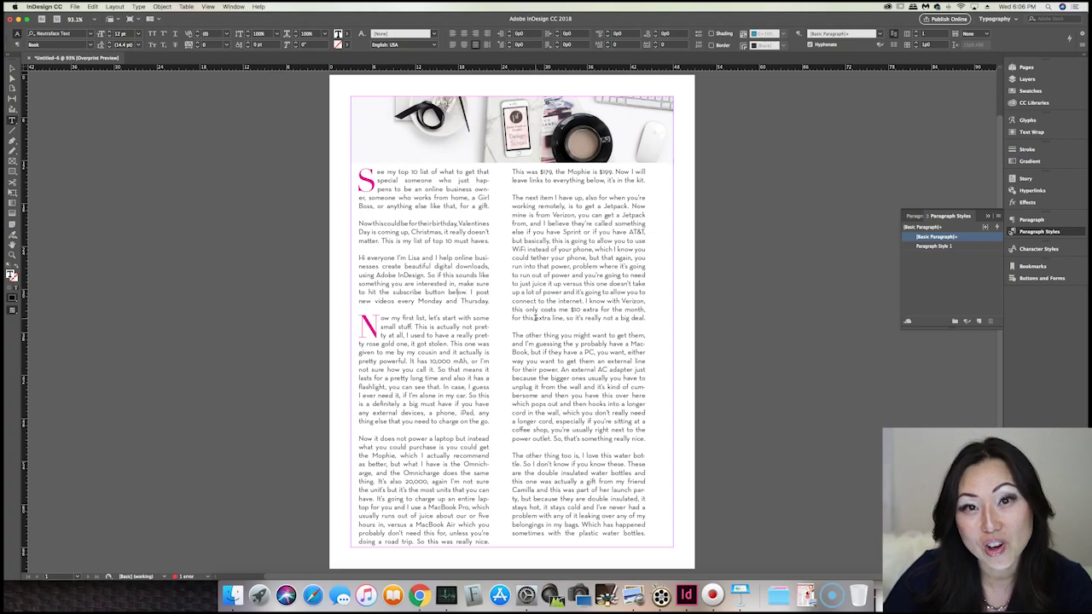